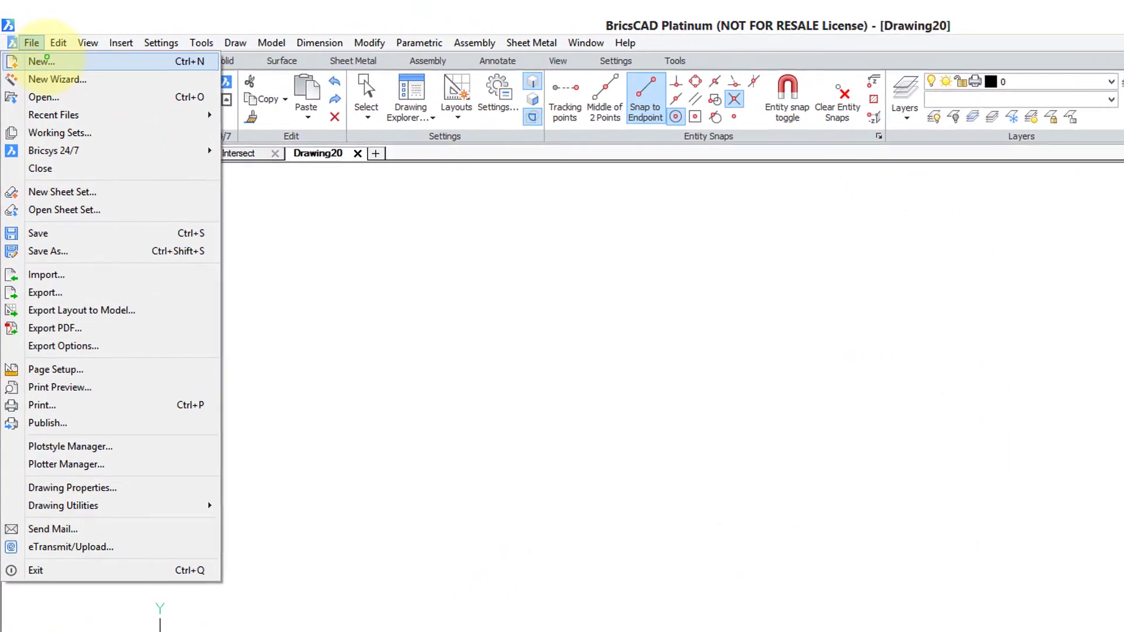
# Create a new drawing from the Mechanical-imperial.dwt template.
pyautogui.click(46, 43)
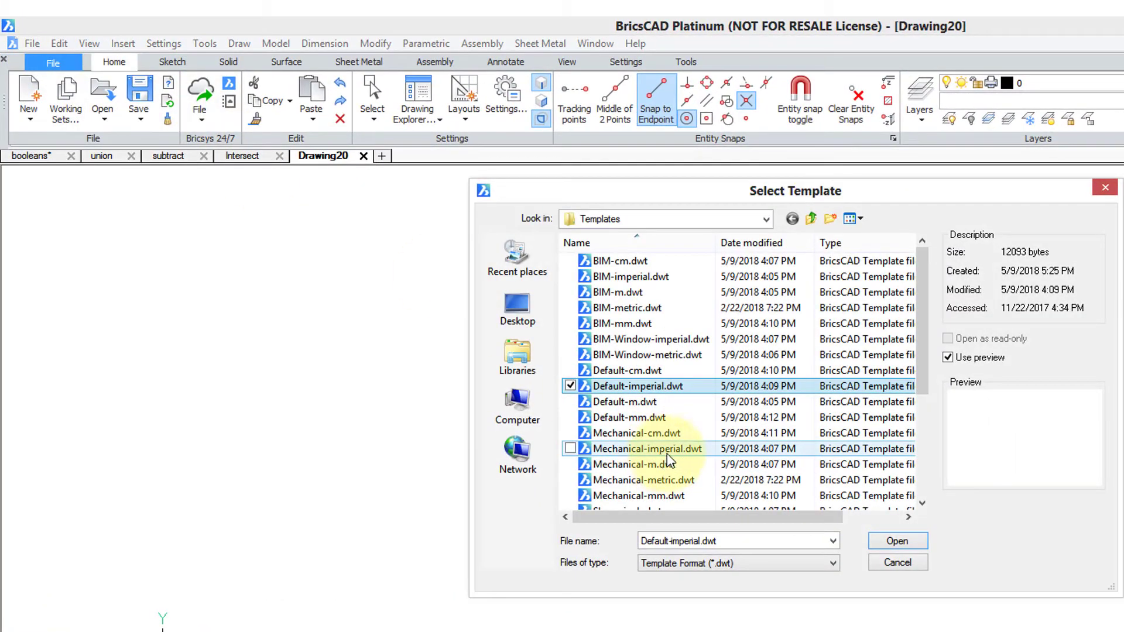
pyautogui.click(667, 452)
pyautogui.click(914, 545)
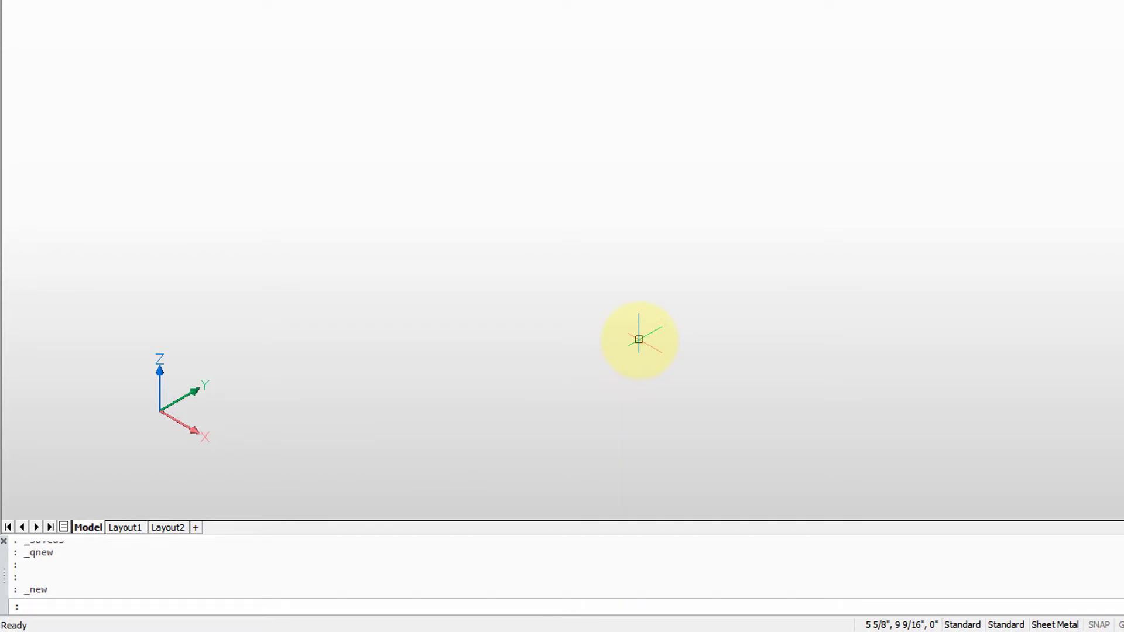
# Draw a solid box about 9" tall as the tower body, with snap turned on.
pyautogui.write('bocx')
pyautogui.press('Return')
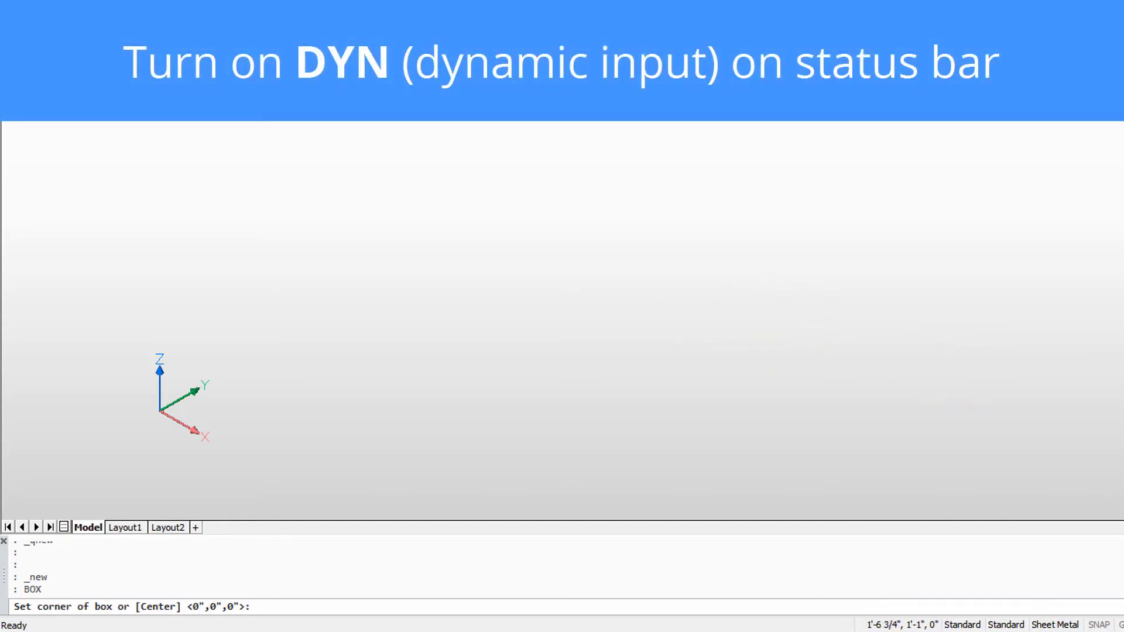
pyautogui.click(1099, 625)
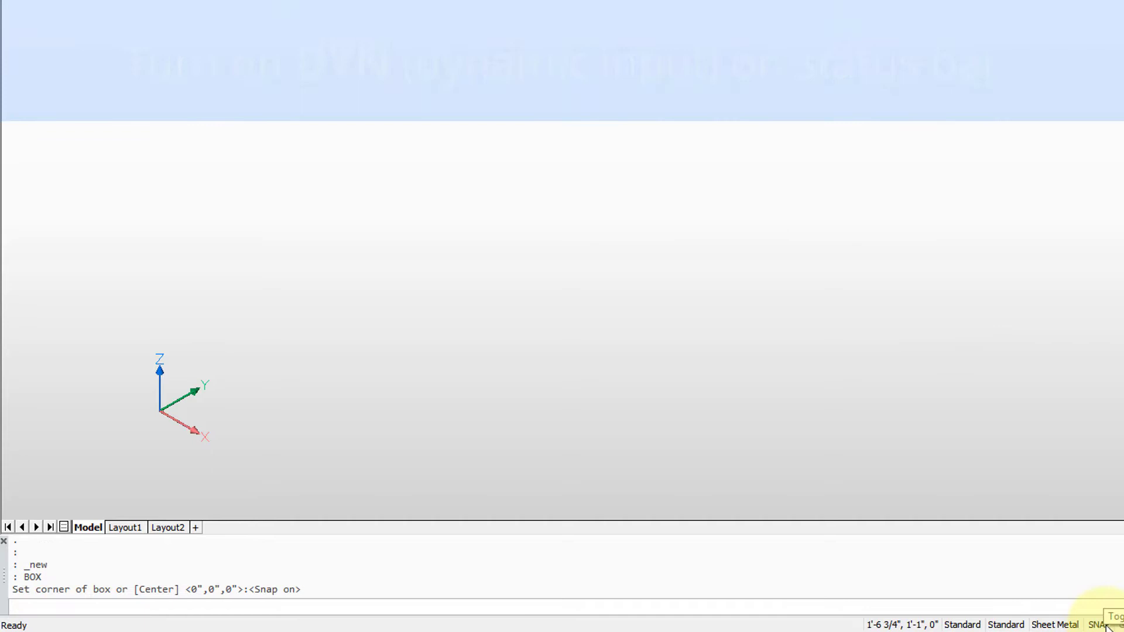
pyautogui.click(381, 375)
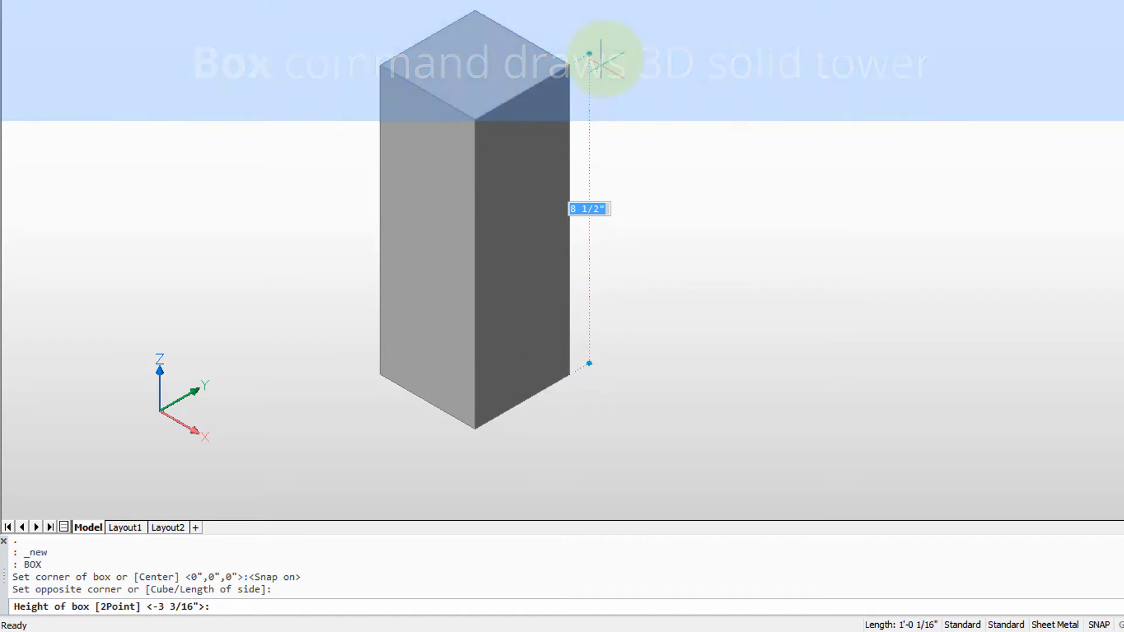
pyautogui.click(601, 36)
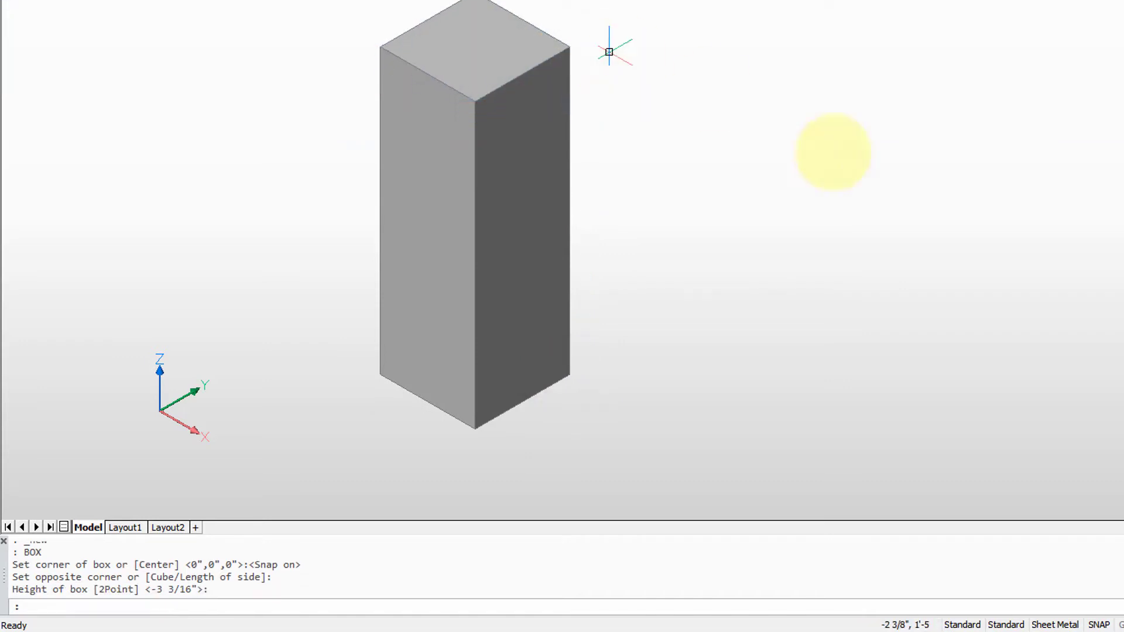
# Draw a solid pyramid roof with the Edge option, using one edge of the tower's top face as its base edge.
pyautogui.moveTo(878, 170); pyautogui.dragTo(921, 248, button='middle')
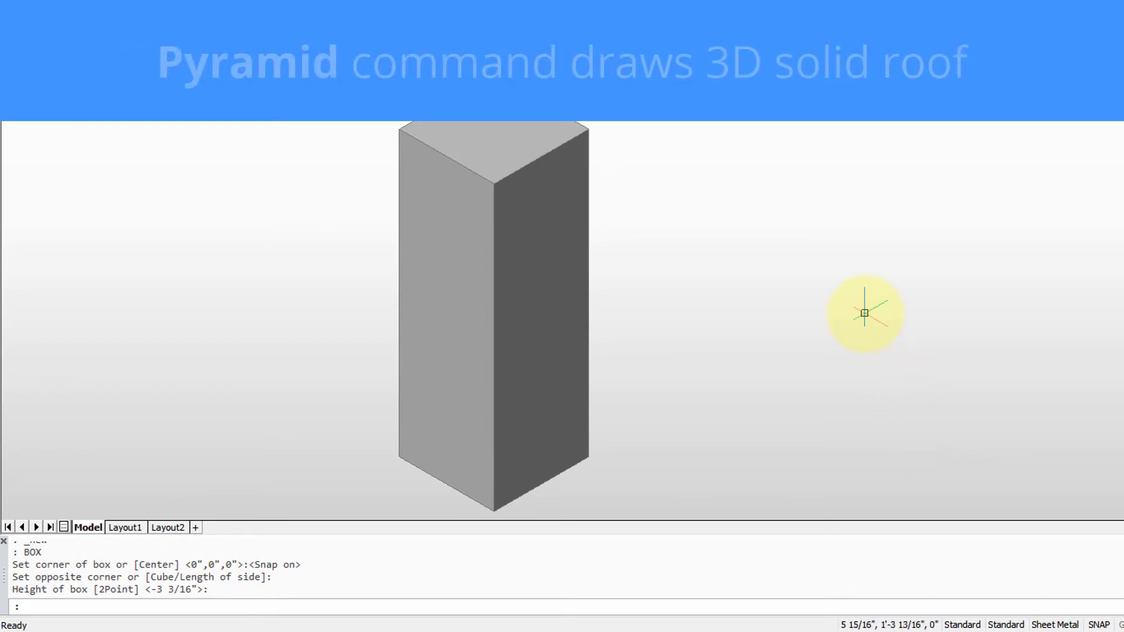
pyautogui.write('PYR')
pyautogui.press('Return')
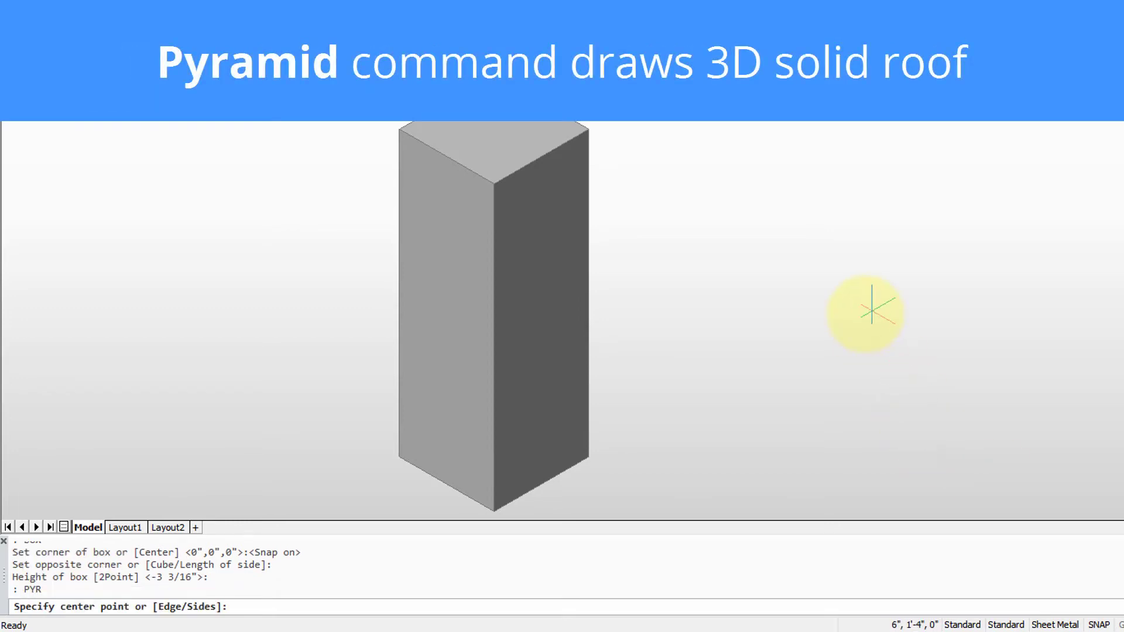
pyautogui.write('e')
pyautogui.press('Return')
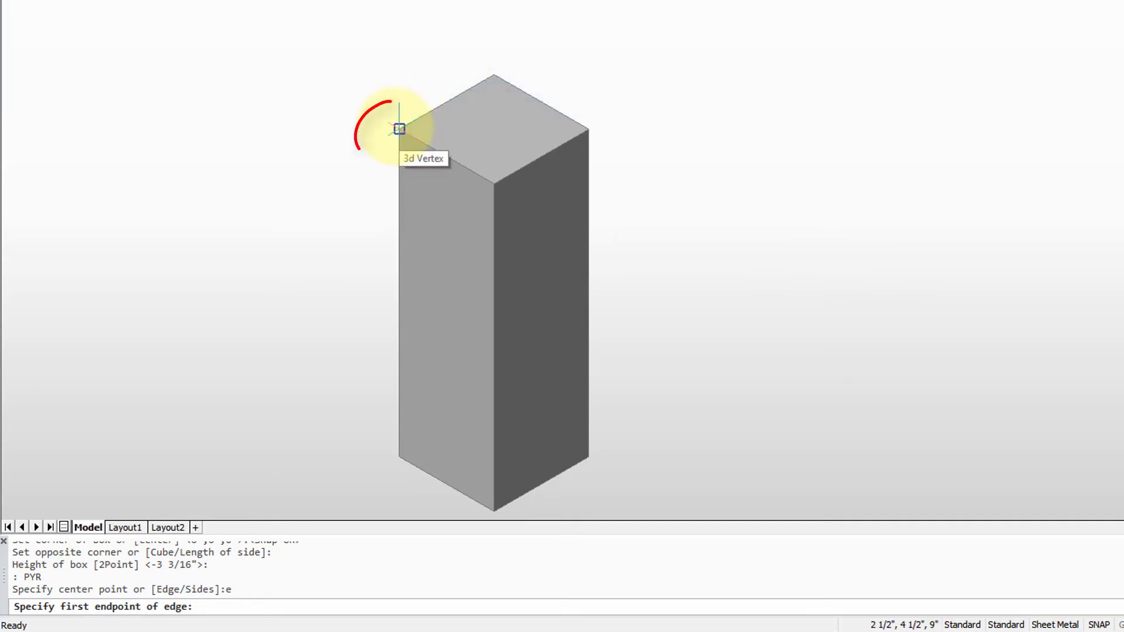
pyautogui.click(399, 129)
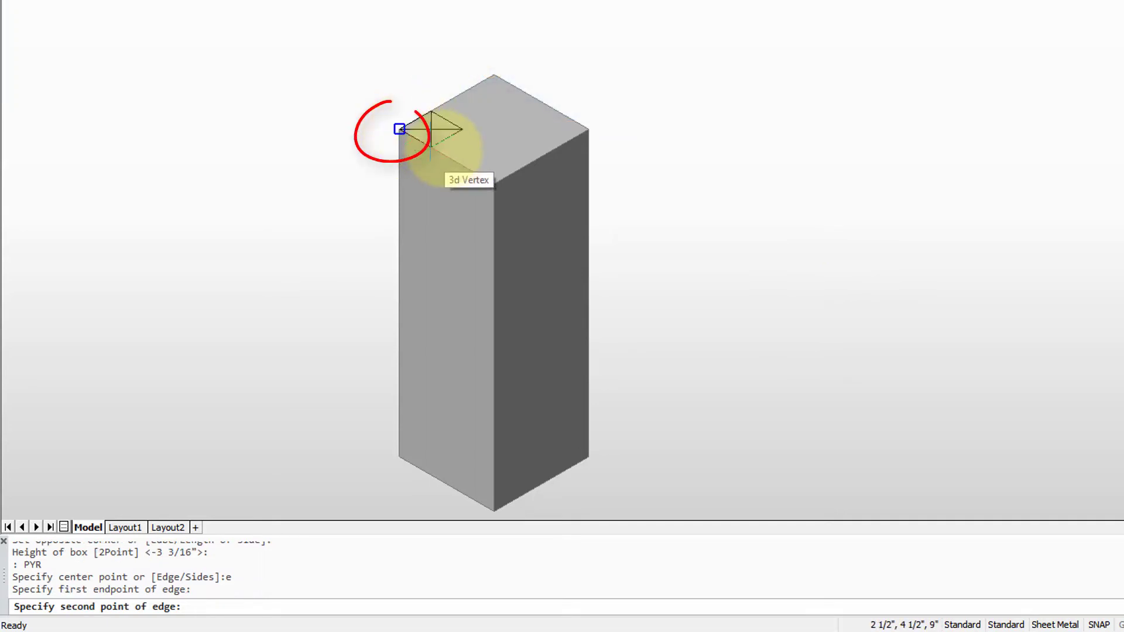
pyautogui.click(494, 184)
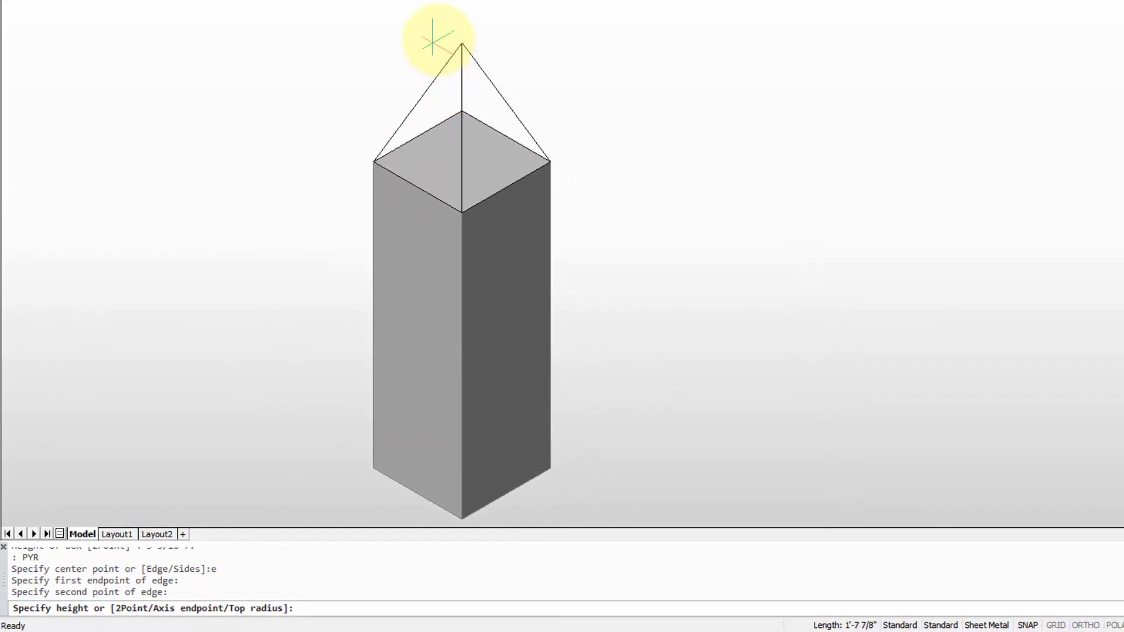
pyautogui.click(434, 40)
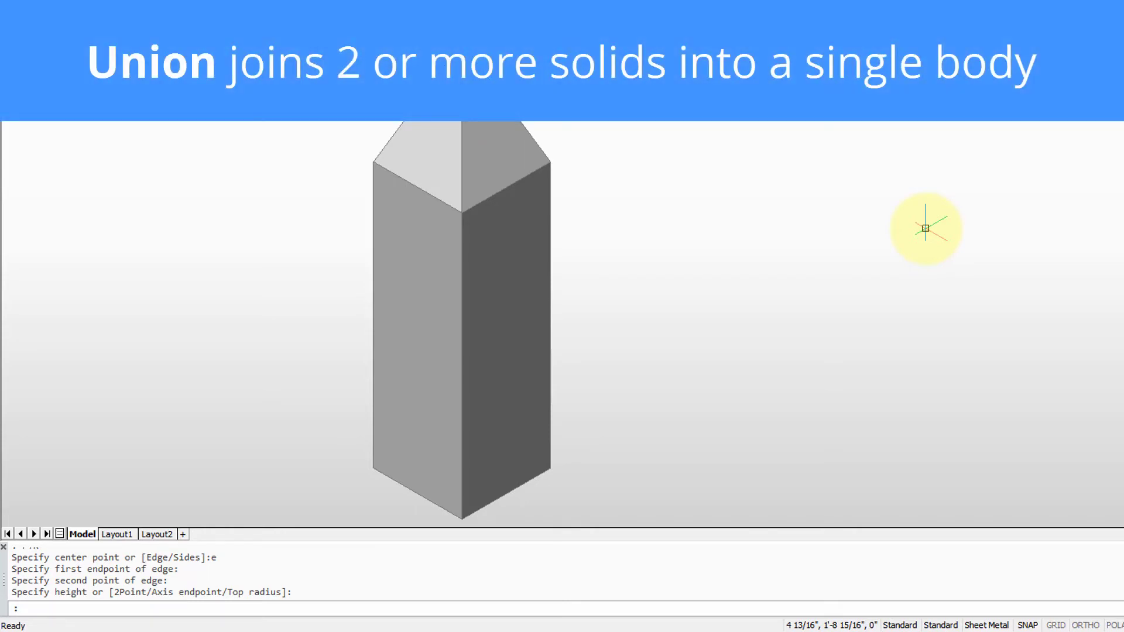
# Union all solids so the tower and its pyramid roof form a single body, and select that body.
pyautogui.write('UNION')
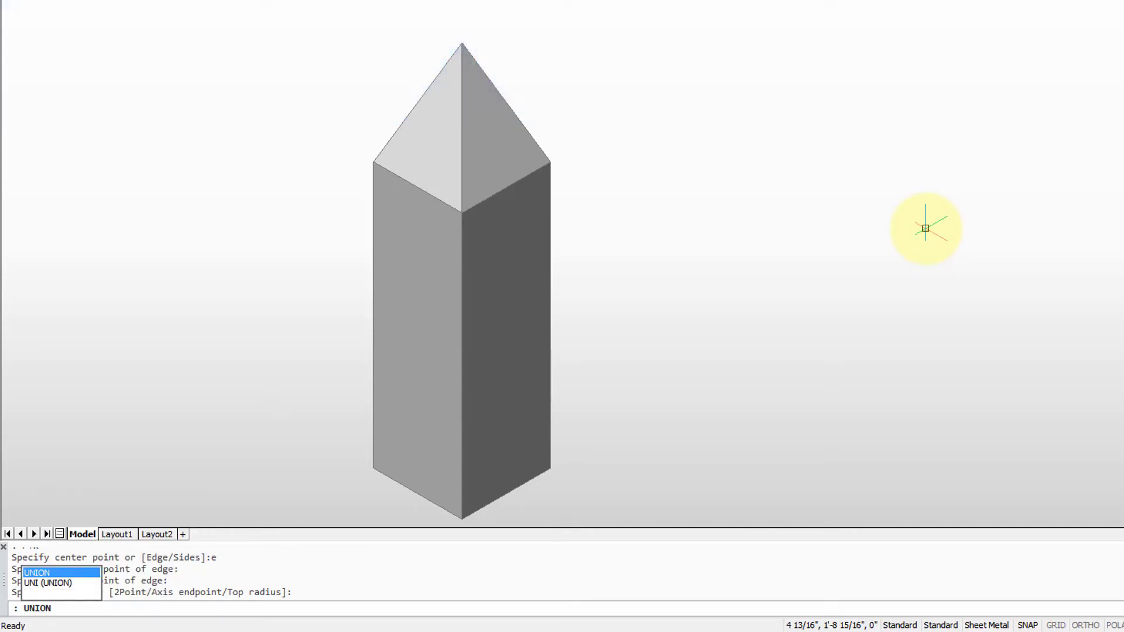
pyautogui.press('Return')
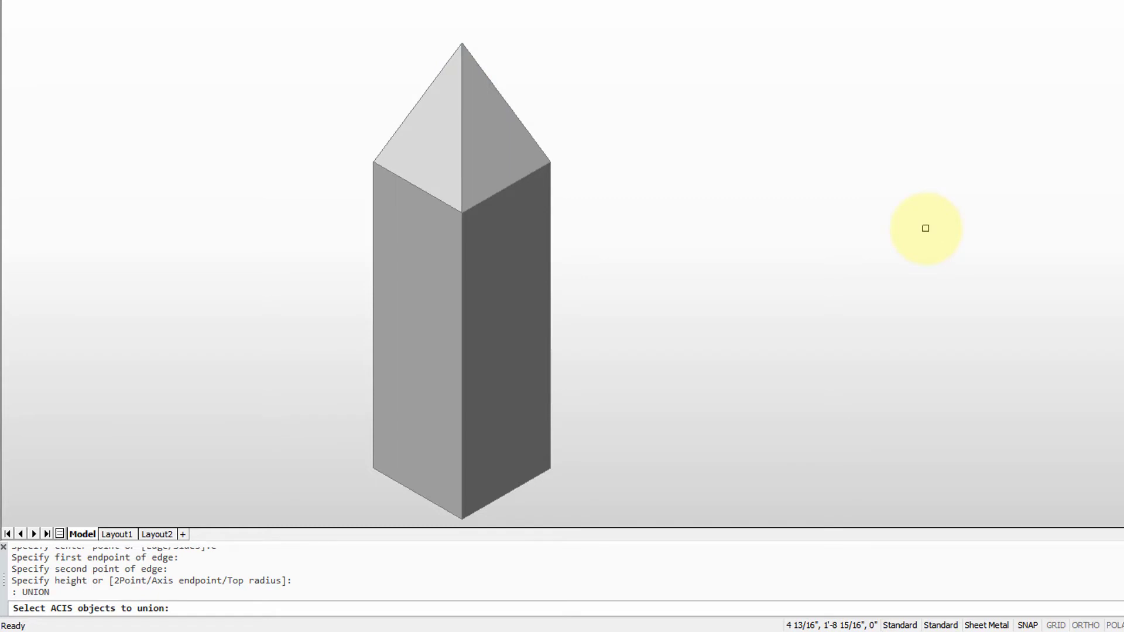
pyautogui.write('all')
pyautogui.press('Return')
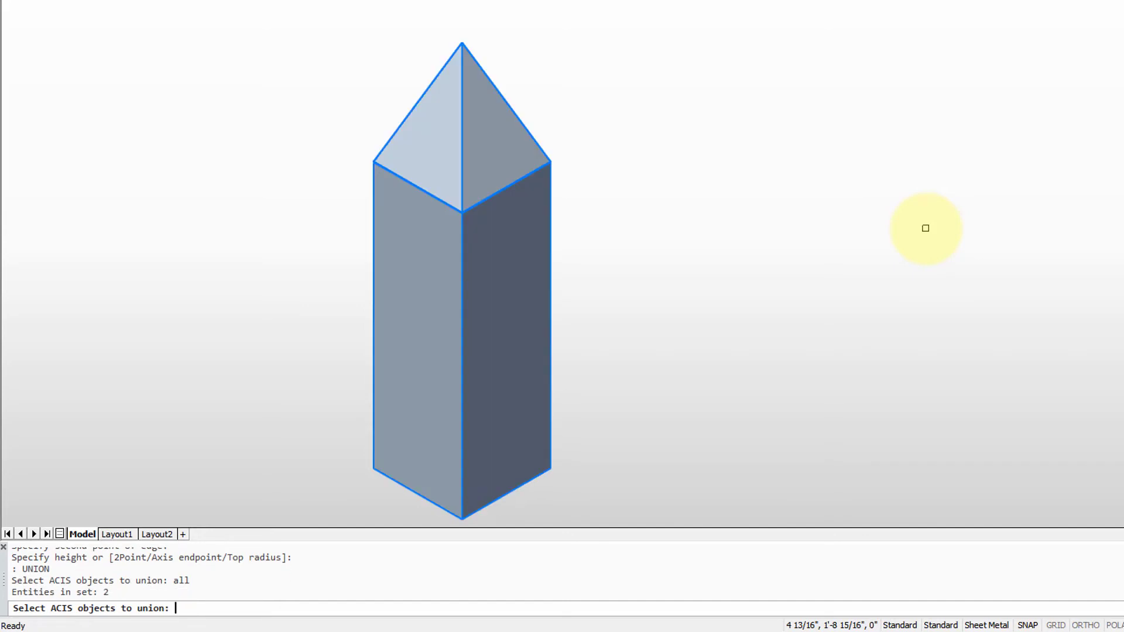
pyautogui.press('Return')
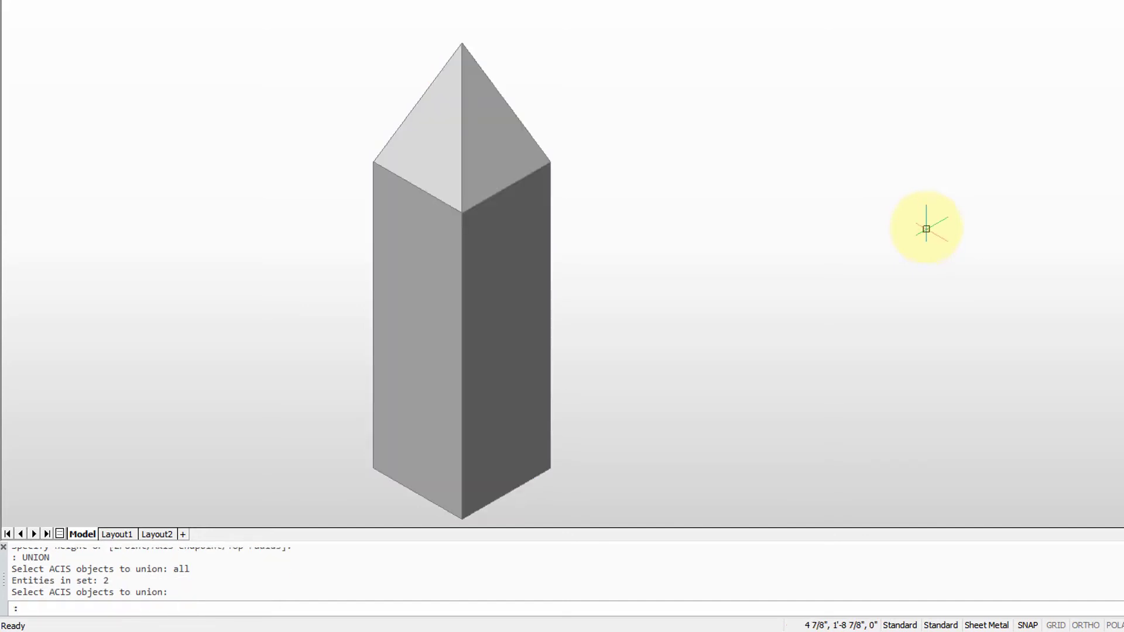
pyautogui.click(510, 251)
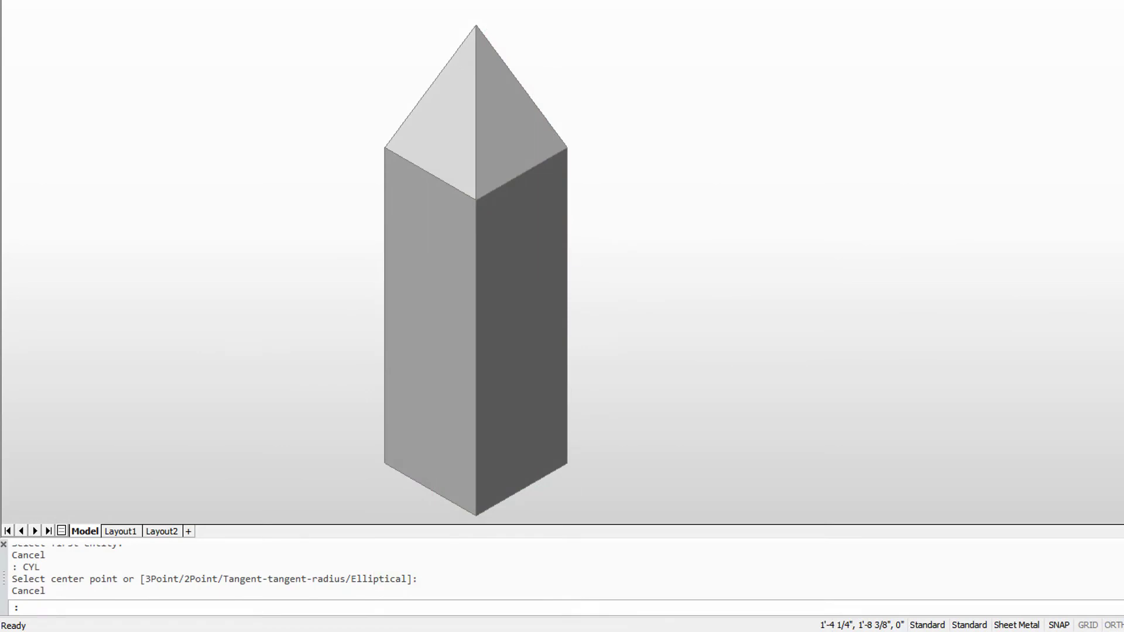
# Draw a horizontal cylinder through the tower wall and a 1" wide box directly below it as the arched window shape.
pyautogui.write('CYL')
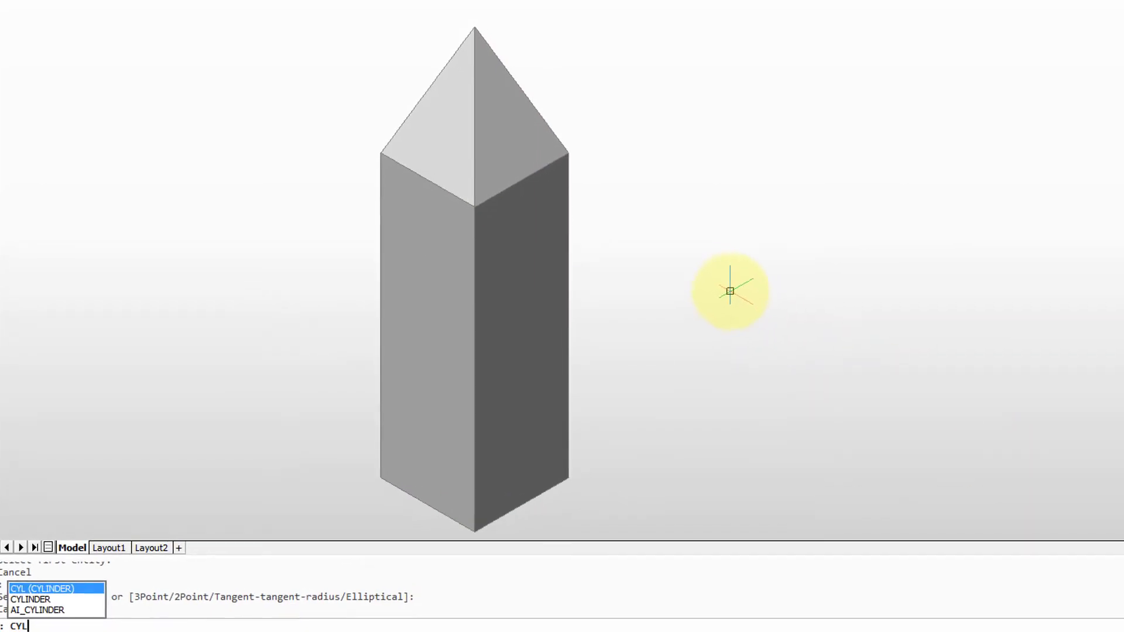
pyautogui.press('Return')
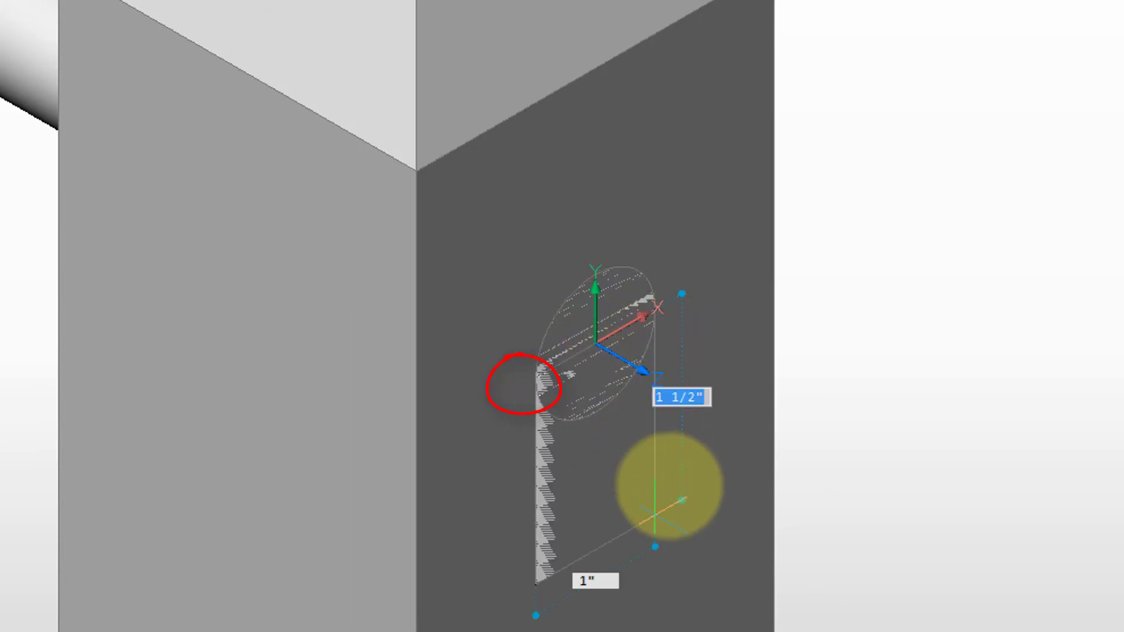
pyautogui.click(654, 582)
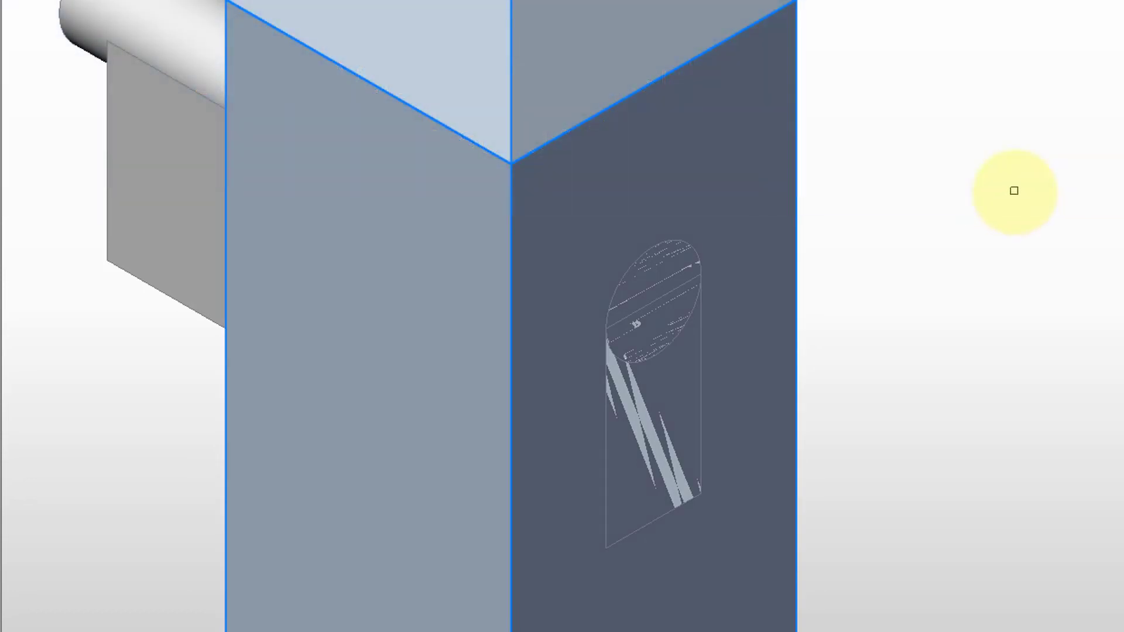
# Subtract the cylinder and box from the tower to cut an arched window opening.
pyautogui.click(1013, 188)
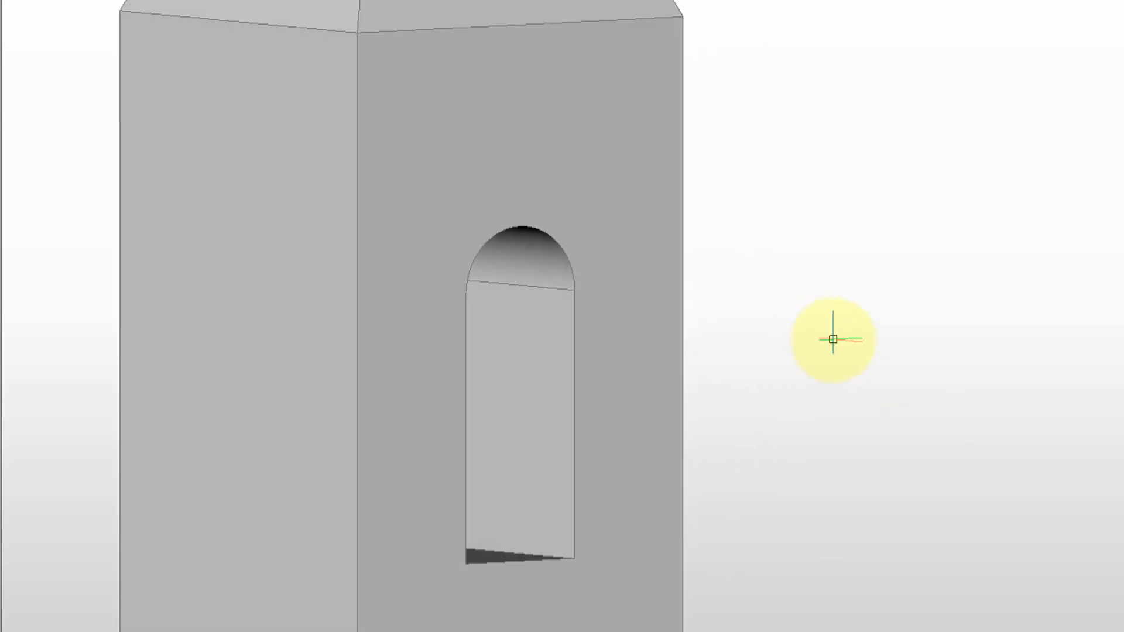
pyautogui.scroll(-5, 831, 338)
pyautogui.moveTo(934, 408); pyautogui.dragTo(875, 402, button='middle')
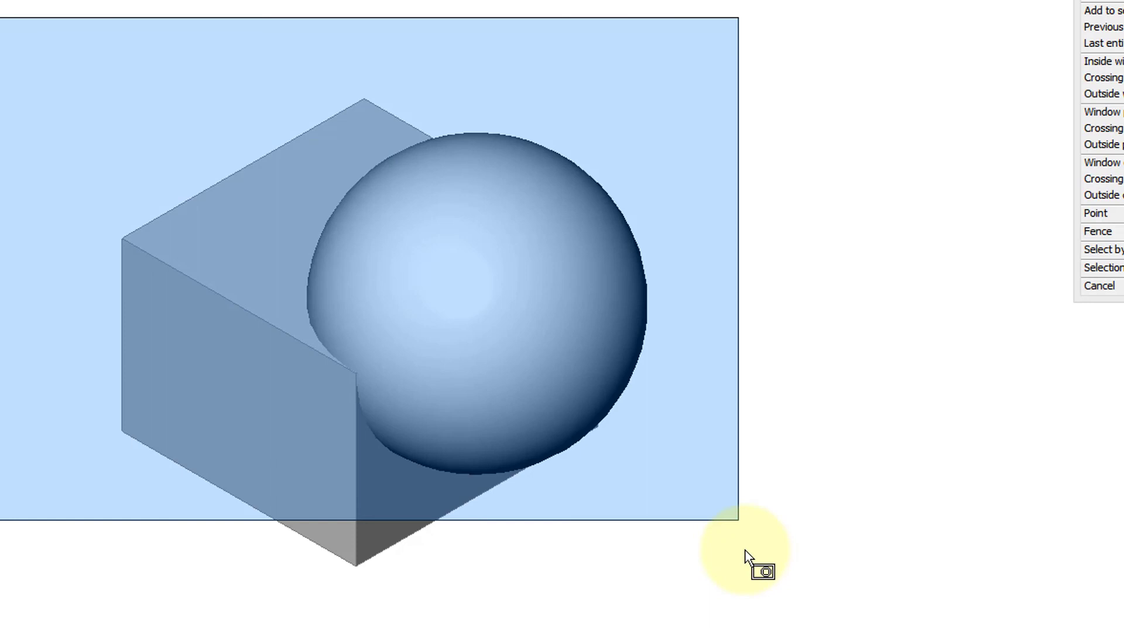
# Intersect the overlapping box and sphere, keeping only their common volume.
pyautogui.click(754, 578)
pyautogui.press('Return')
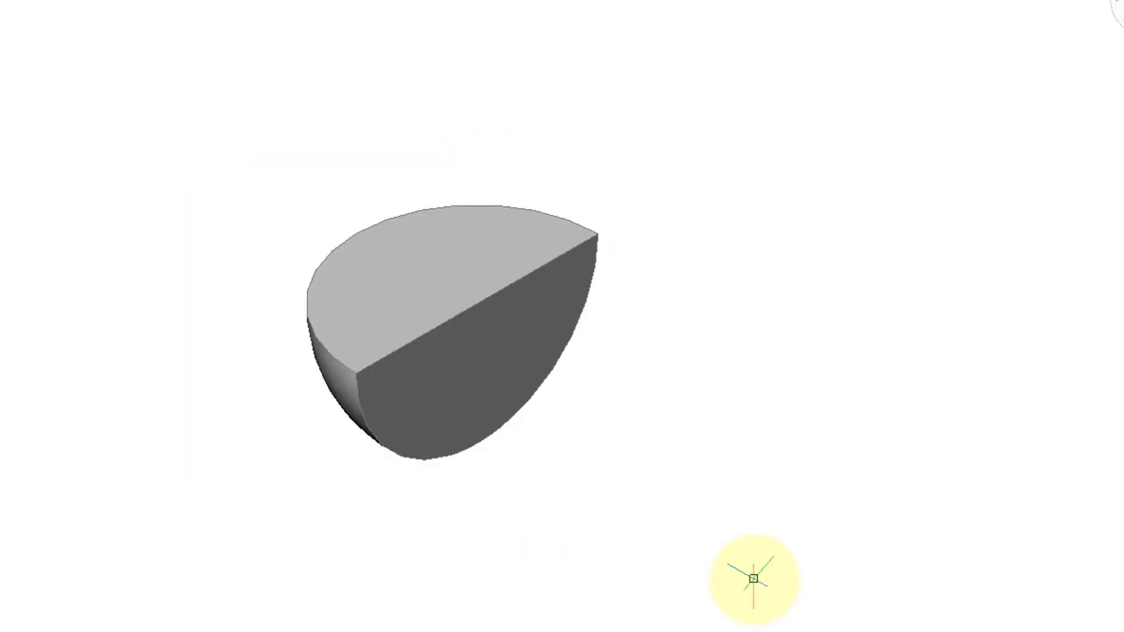